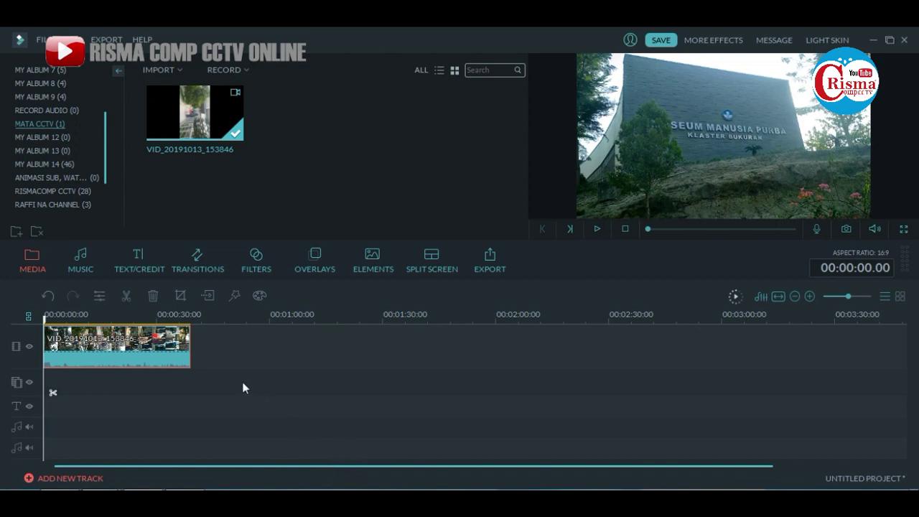
pyautogui.click(180, 71)
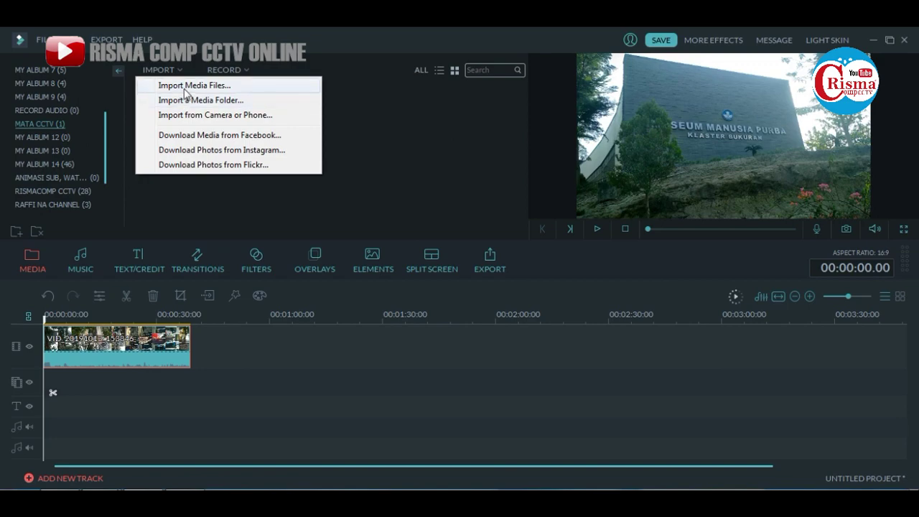
pyautogui.click(185, 89)
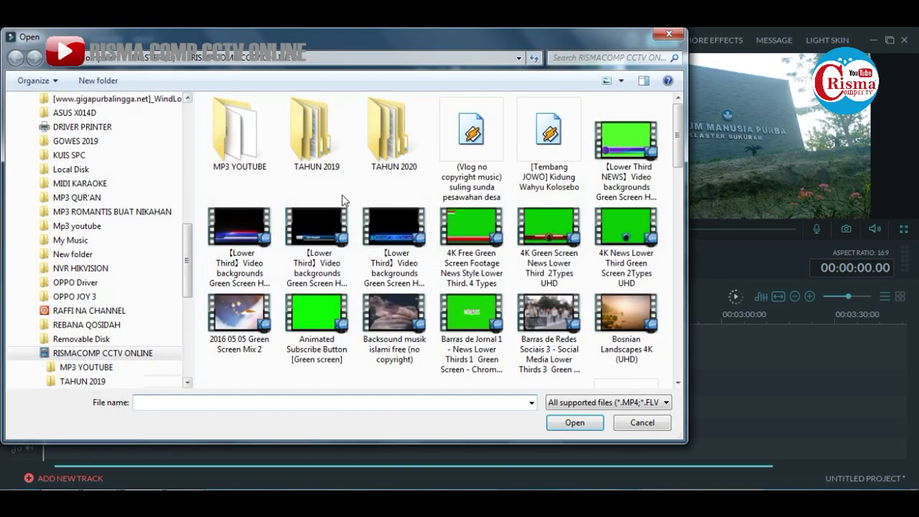
pyautogui.click(635, 424)
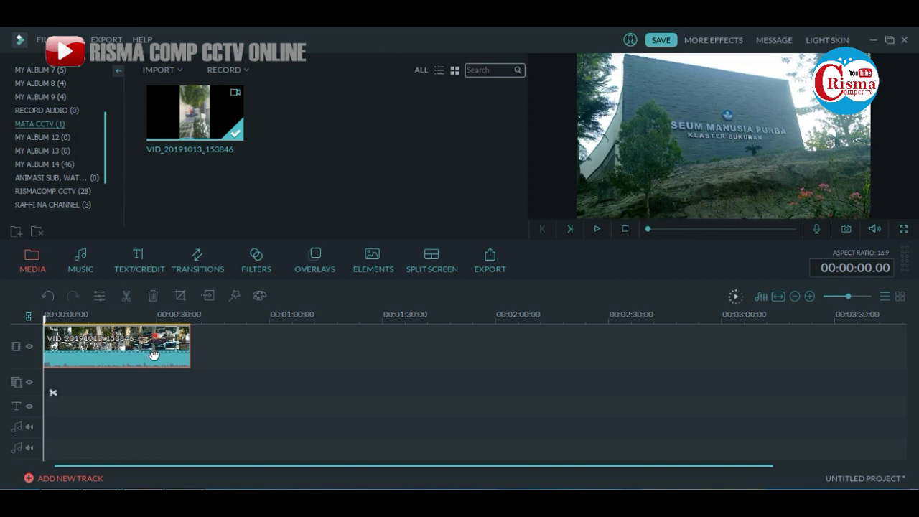
# Preview the VID_20191013_153846 clip, then copy it and paste the duplicate directly after the original at 00:00:39.03.
pyautogui.click(597, 230)
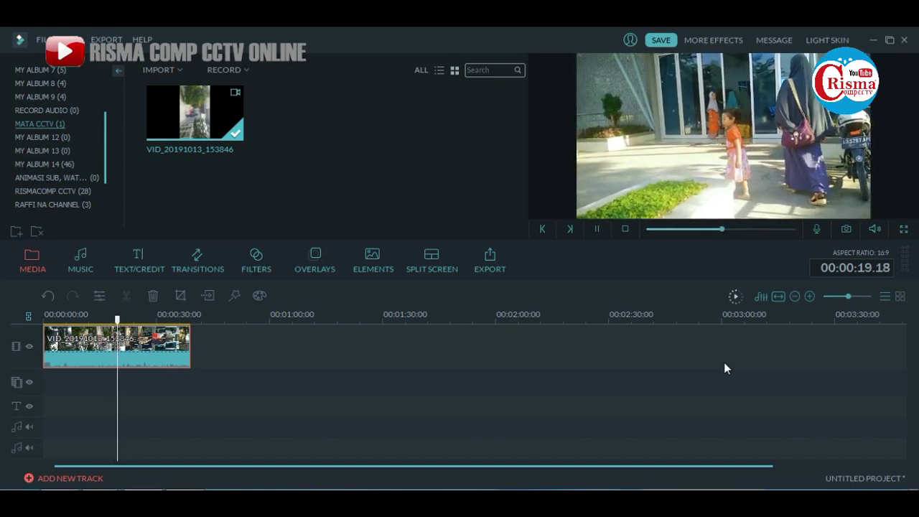
pyautogui.moveTo(144, 315); pyautogui.dragTo(45, 325)
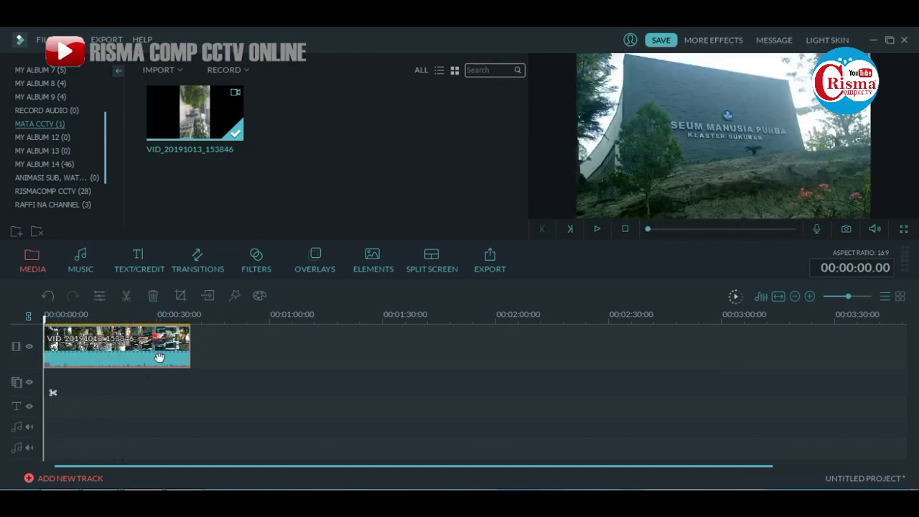
pyautogui.rightClick(113, 349)
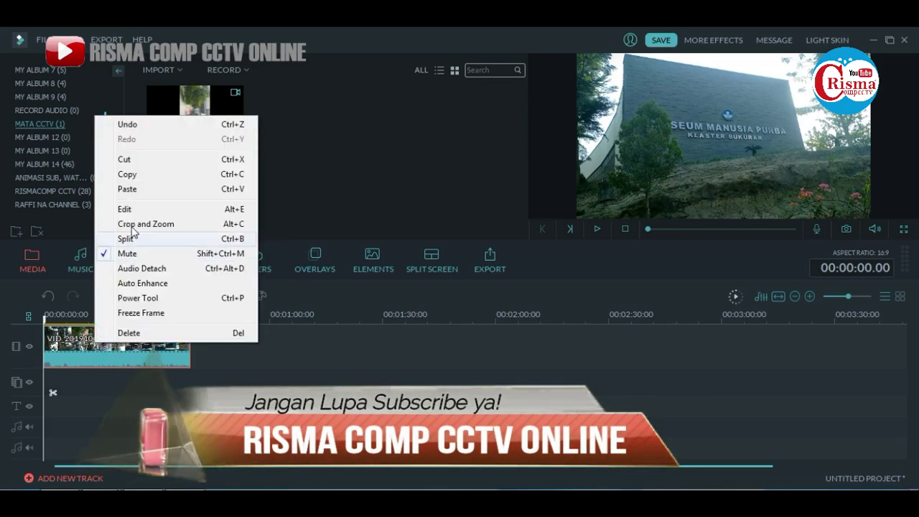
pyautogui.click(135, 180)
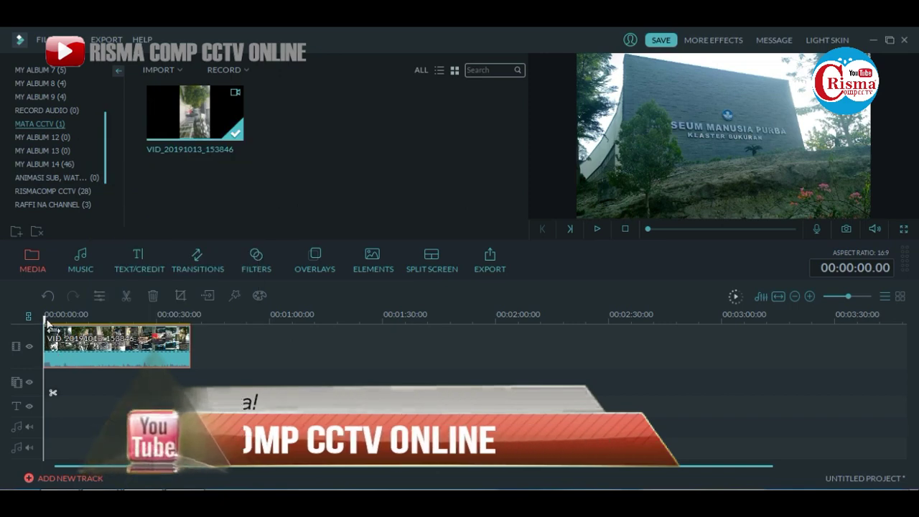
pyautogui.moveTo(46, 320); pyautogui.dragTo(199, 334)
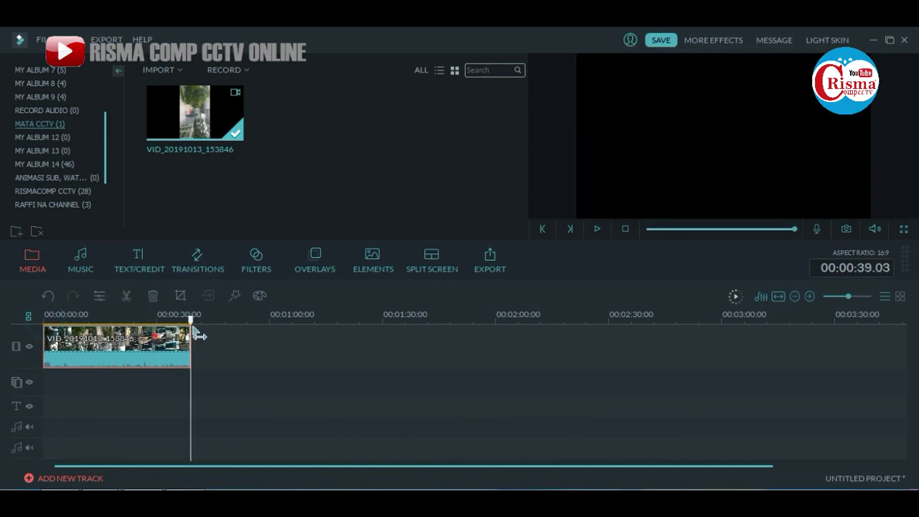
pyautogui.rightClick(246, 349)
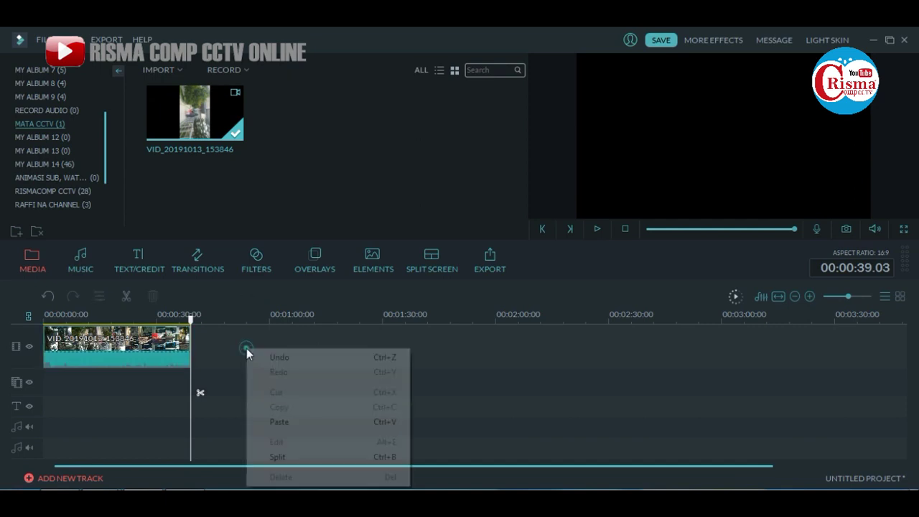
pyautogui.click(288, 422)
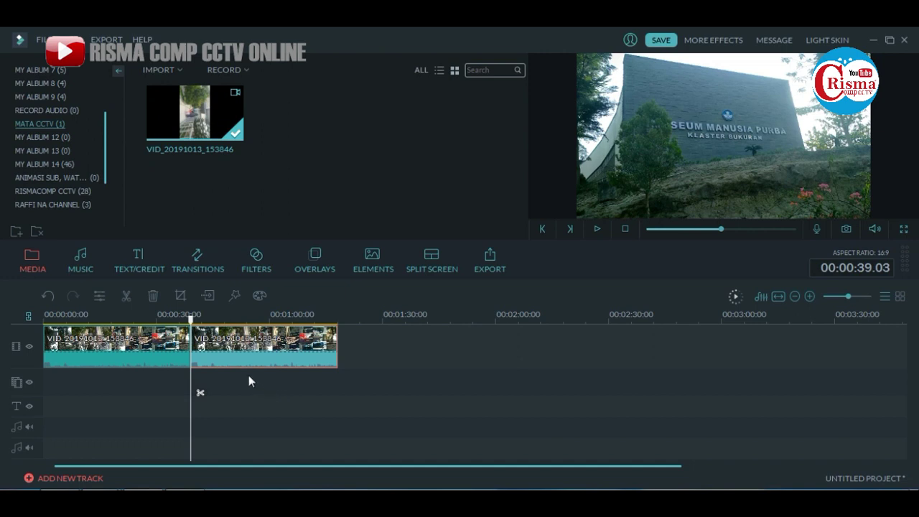
# Play the opening of the duplicated clip to compare it with the original.
pyautogui.click(151, 351)
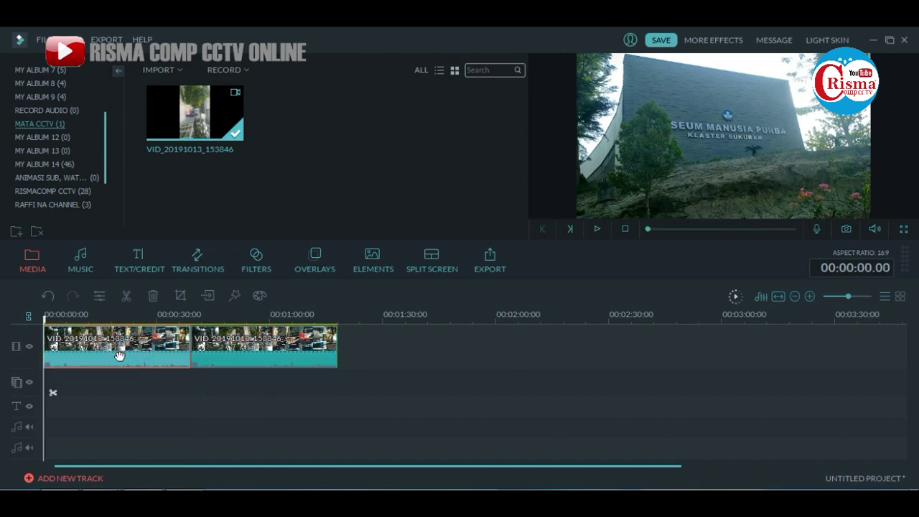
pyautogui.click(204, 358)
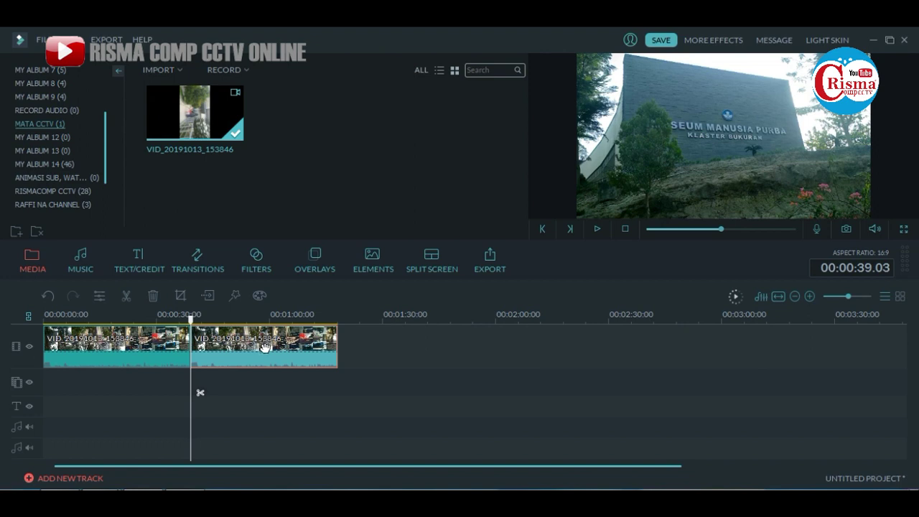
pyautogui.click(598, 230)
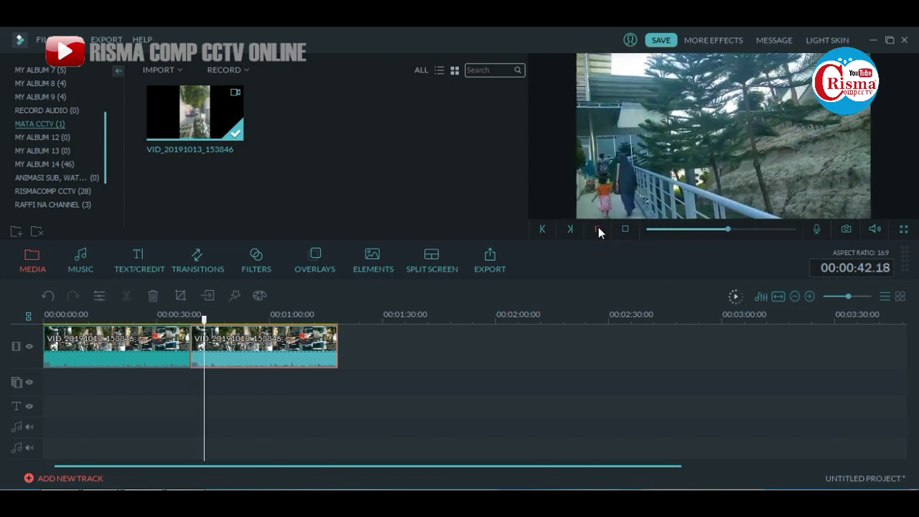
pyautogui.click(598, 228)
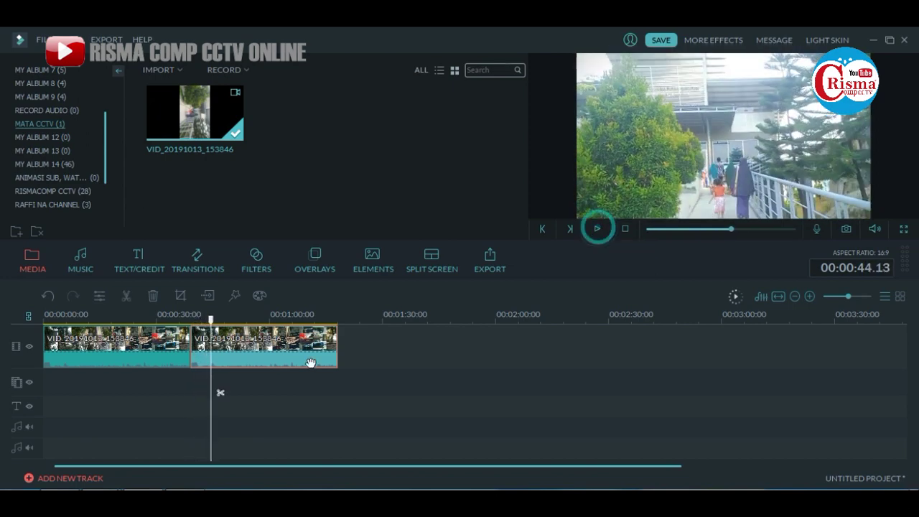
pyautogui.click(143, 343)
pyautogui.click(228, 348)
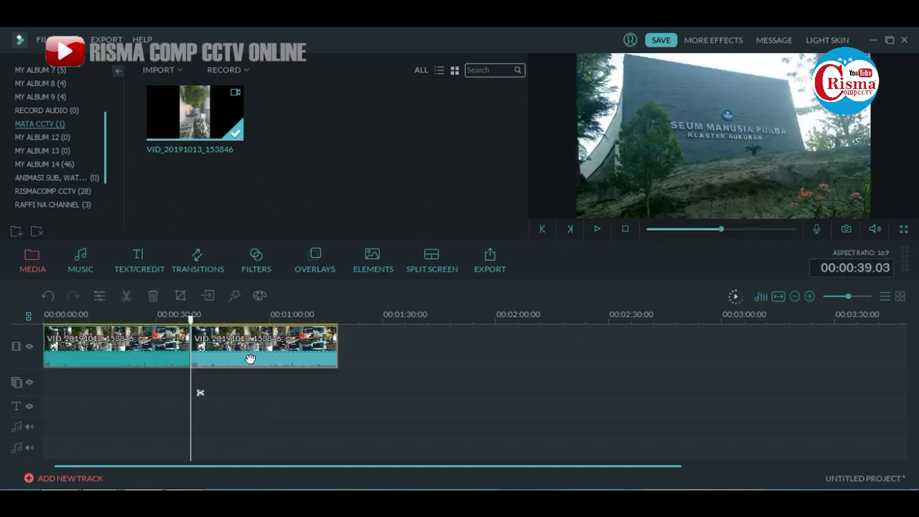
# Set the second clip to play in reverse in its video settings and apply the change.
pyautogui.doubleClick(252, 350)
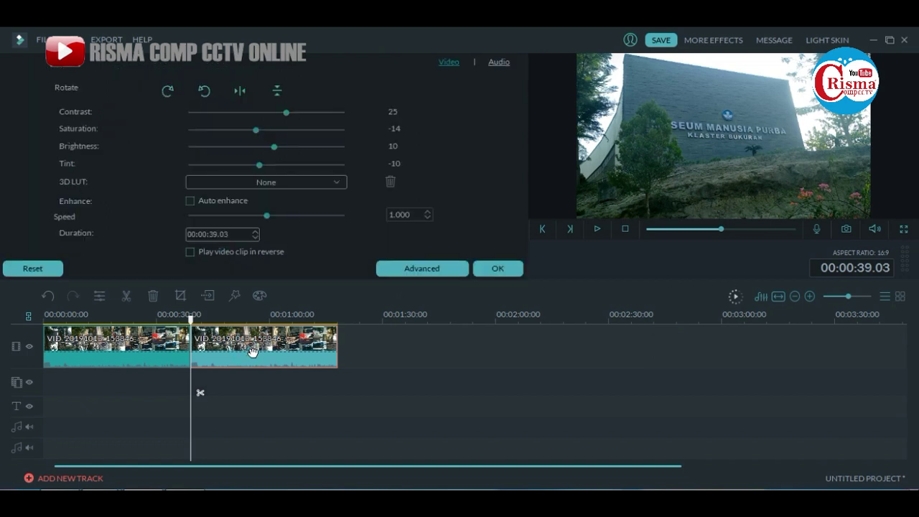
pyautogui.click(499, 63)
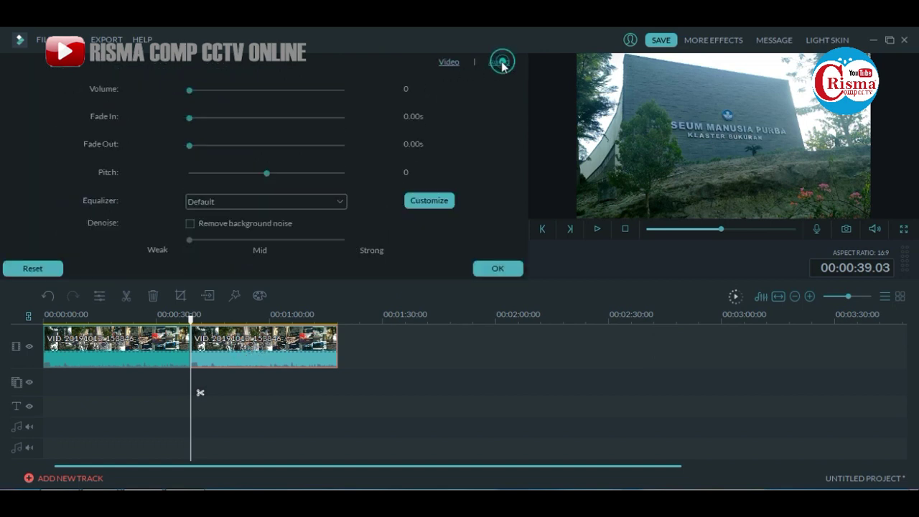
pyautogui.click(449, 62)
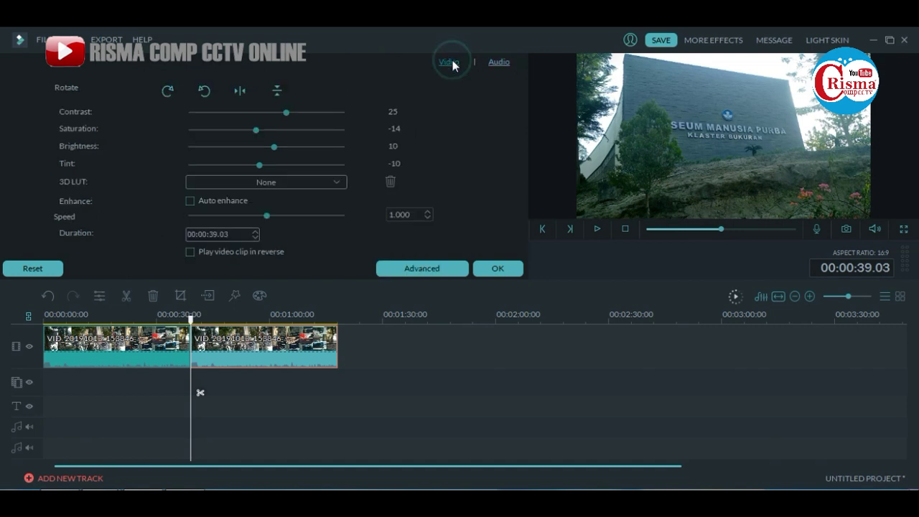
pyautogui.click(450, 61)
pyautogui.click(445, 66)
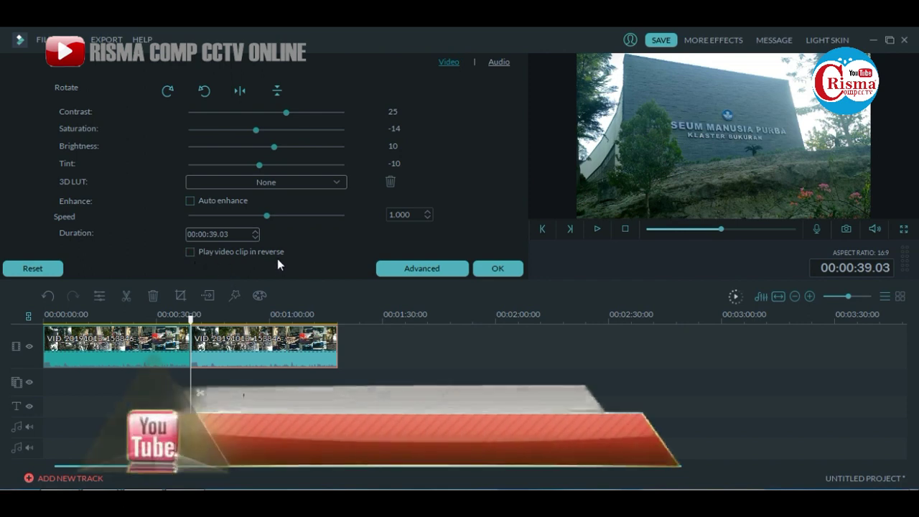
pyautogui.click(190, 252)
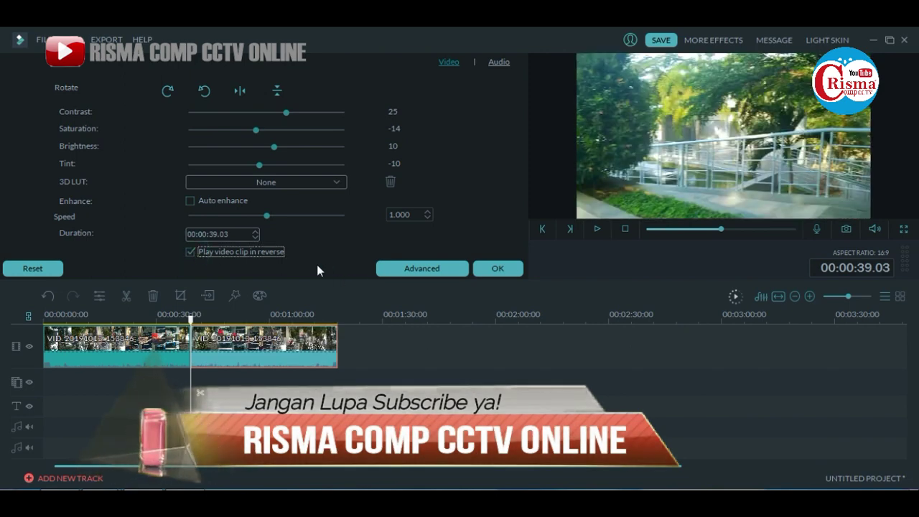
pyautogui.click(477, 270)
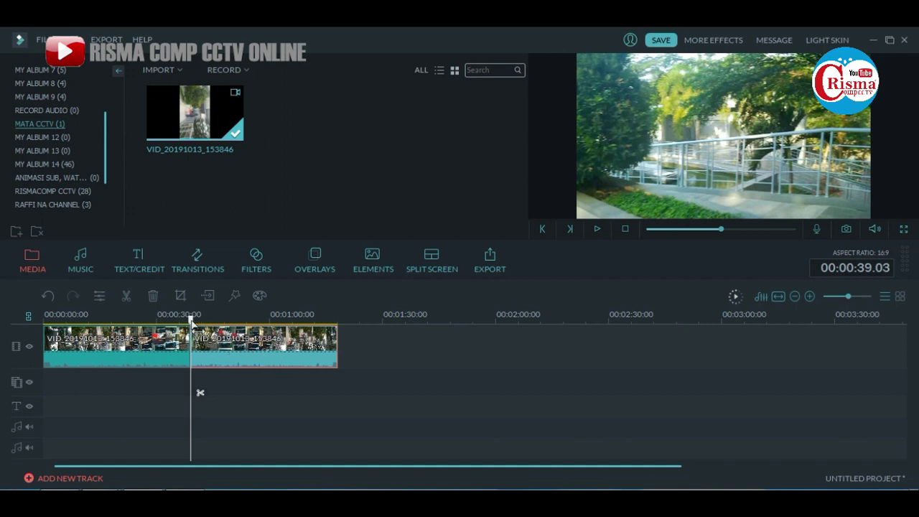
# Play the timeline from the start and check the forward clip followed by the reversed clip.
pyautogui.moveTo(192, 321); pyautogui.dragTo(44, 319)
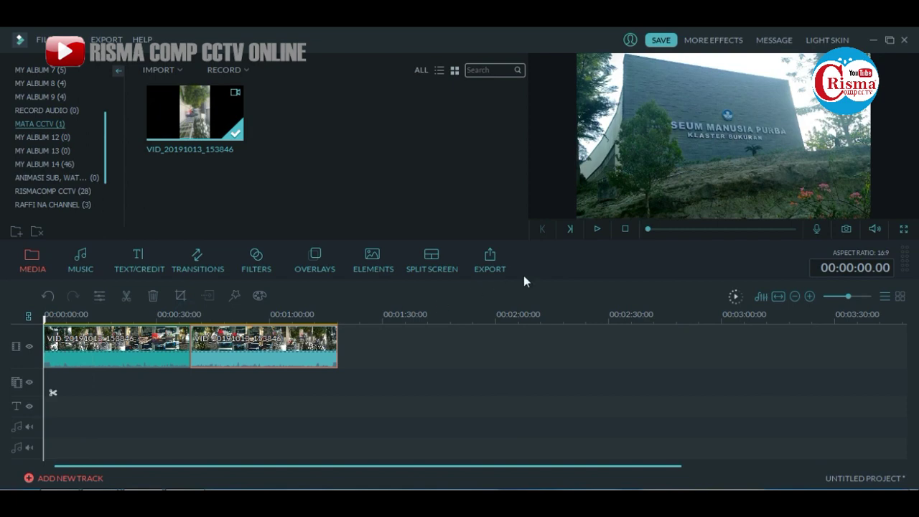
pyautogui.click(596, 229)
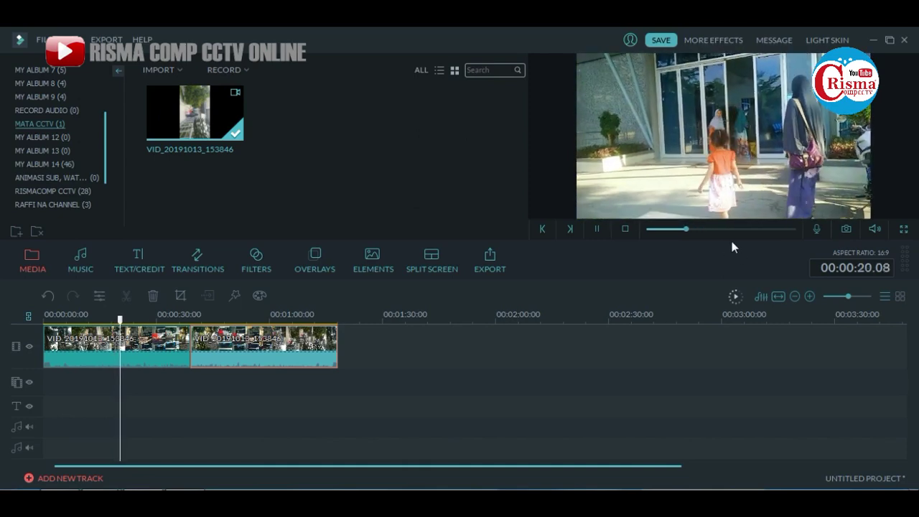
pyautogui.click(755, 228)
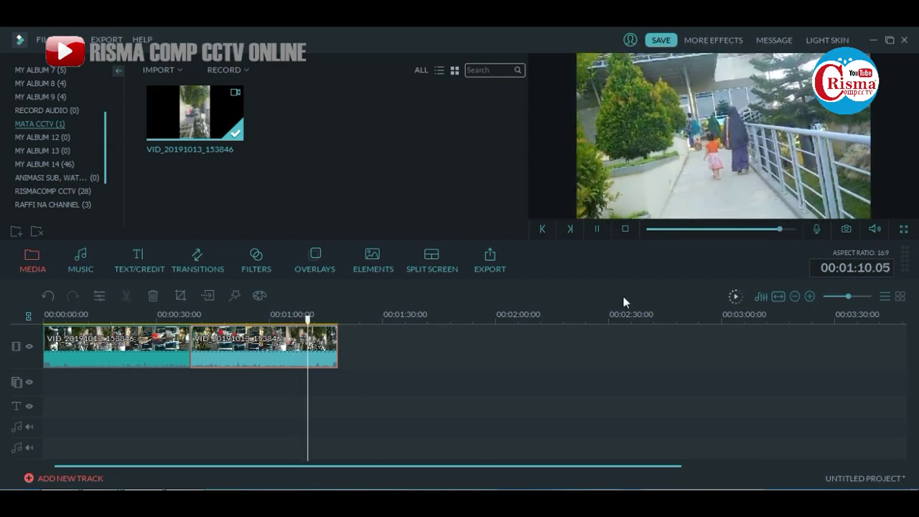
pyautogui.click(597, 229)
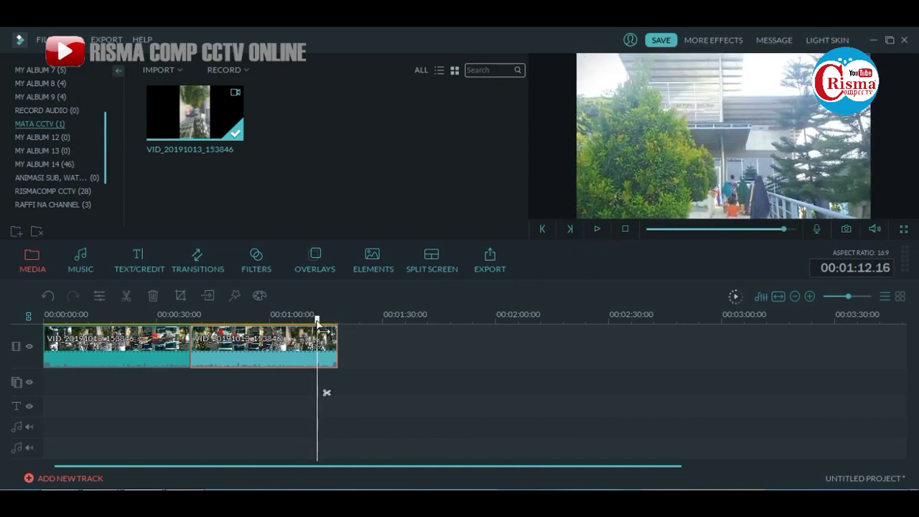
# Play parts of the forward and reversed clips to find matching frames where the motion can turn around.
pyautogui.moveTo(317, 321); pyautogui.dragTo(80, 320)
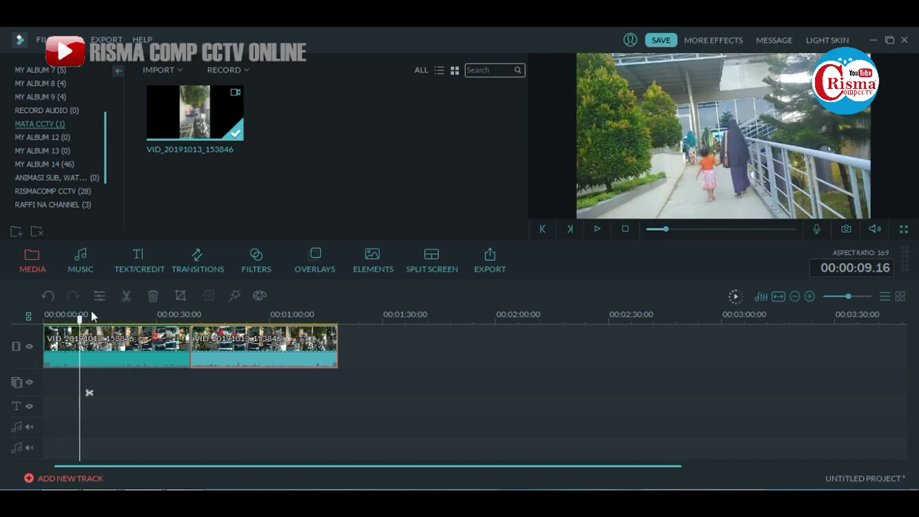
pyautogui.click(596, 228)
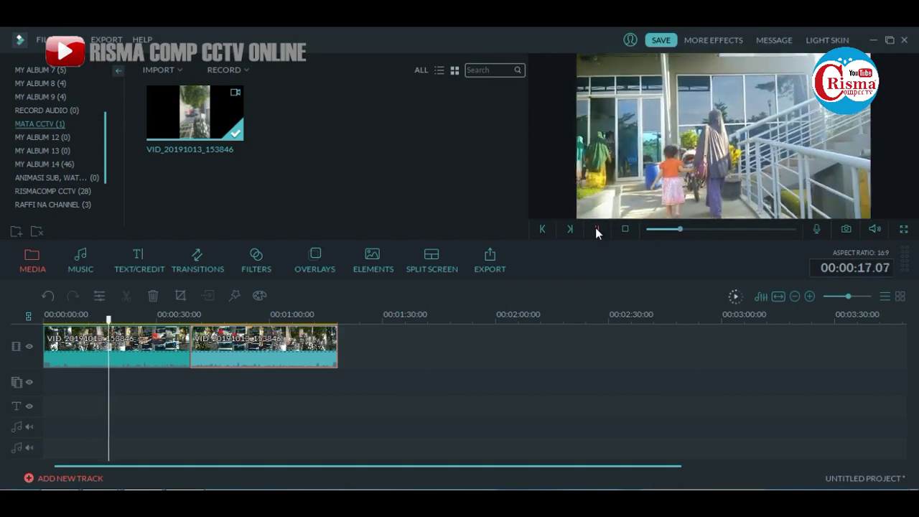
pyautogui.click(595, 228)
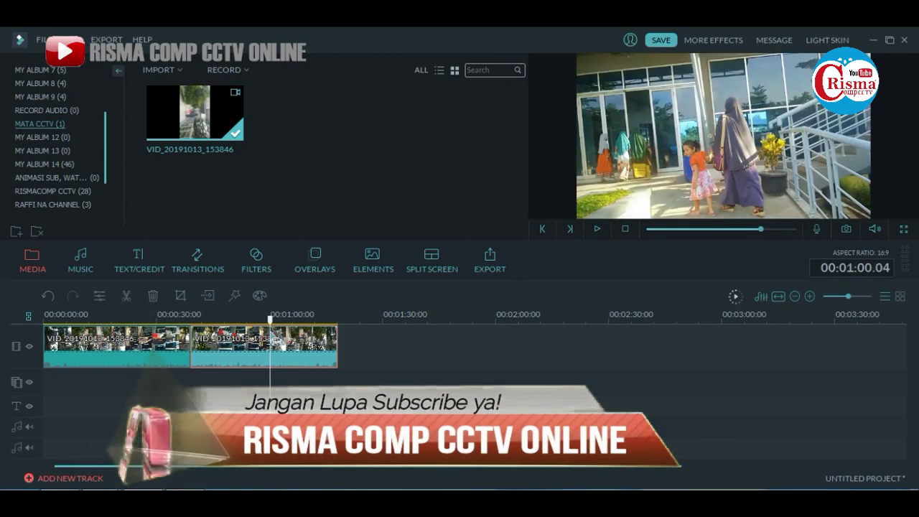
pyautogui.click(600, 229)
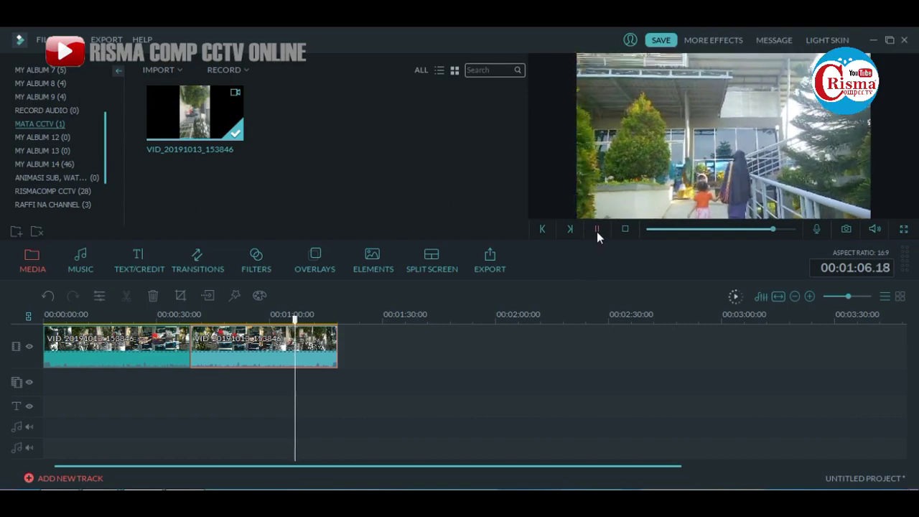
pyautogui.click(597, 230)
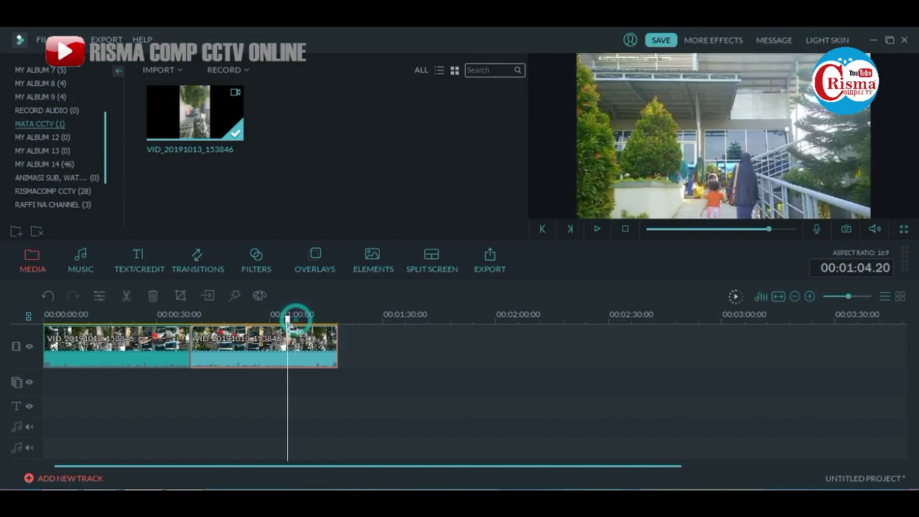
# Split the reversed clip at 00:01:00.04 and delete its first part.
pyautogui.moveTo(288, 320); pyautogui.dragTo(270, 332)
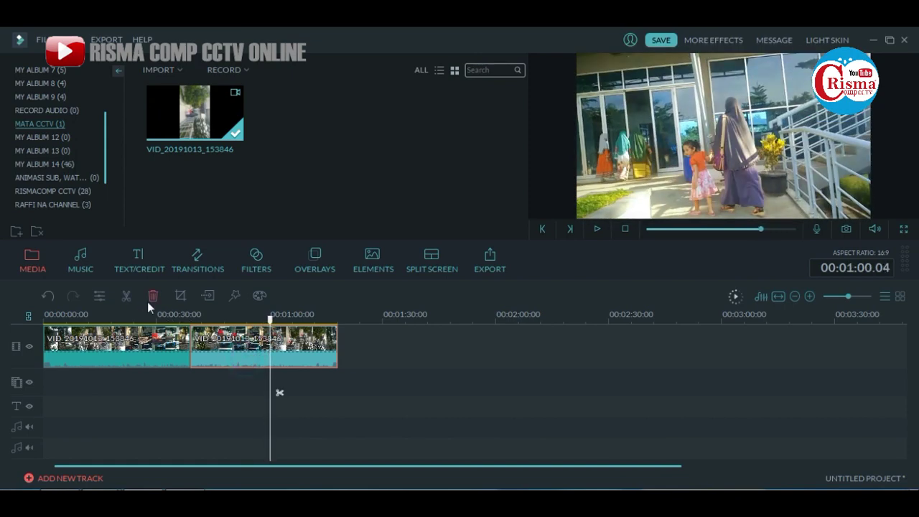
pyautogui.click(125, 296)
pyautogui.click(244, 349)
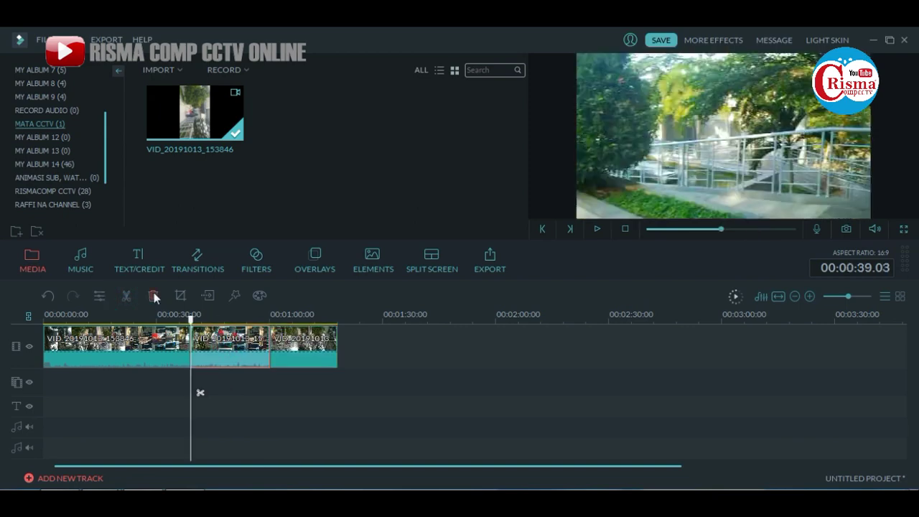
pyautogui.click(153, 295)
# Split the forward clip at 00:00:19.07 and delete the part after the cut.
pyautogui.click(150, 347)
pyautogui.press('Home')
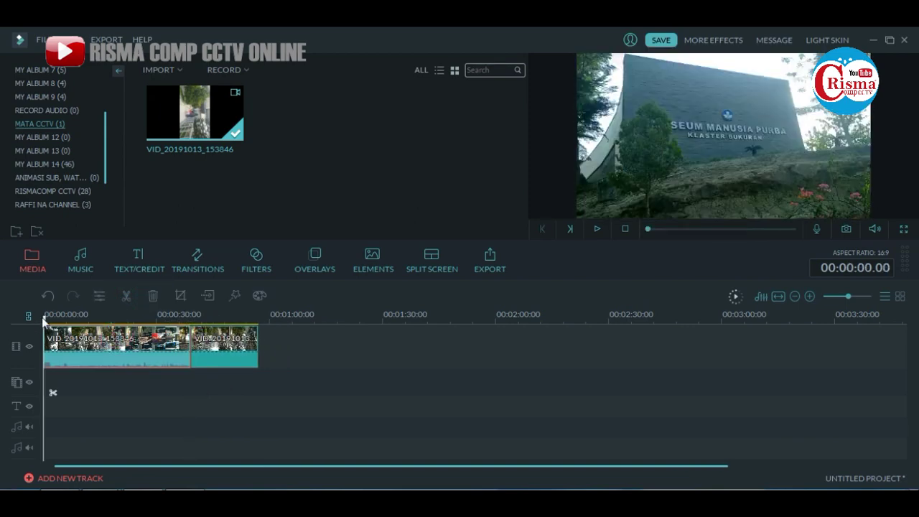
pyautogui.moveTo(45, 321); pyautogui.dragTo(116, 321)
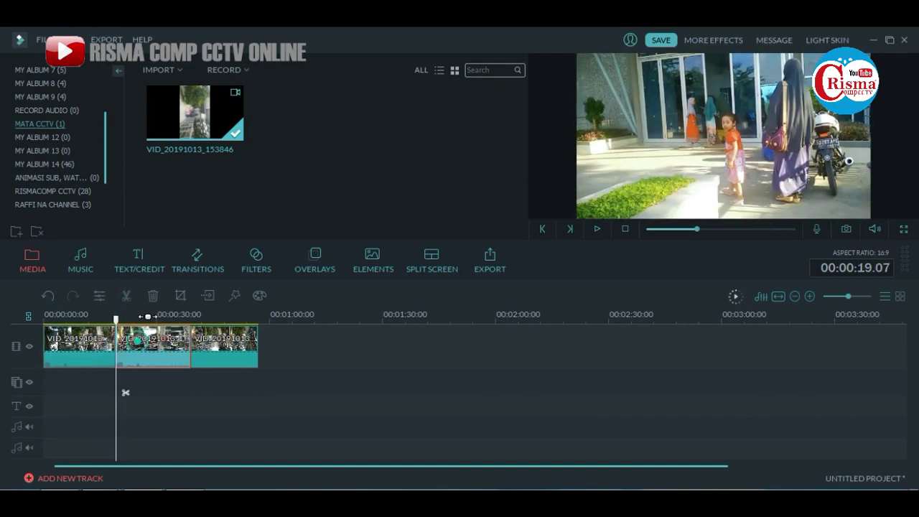
pyautogui.click(153, 295)
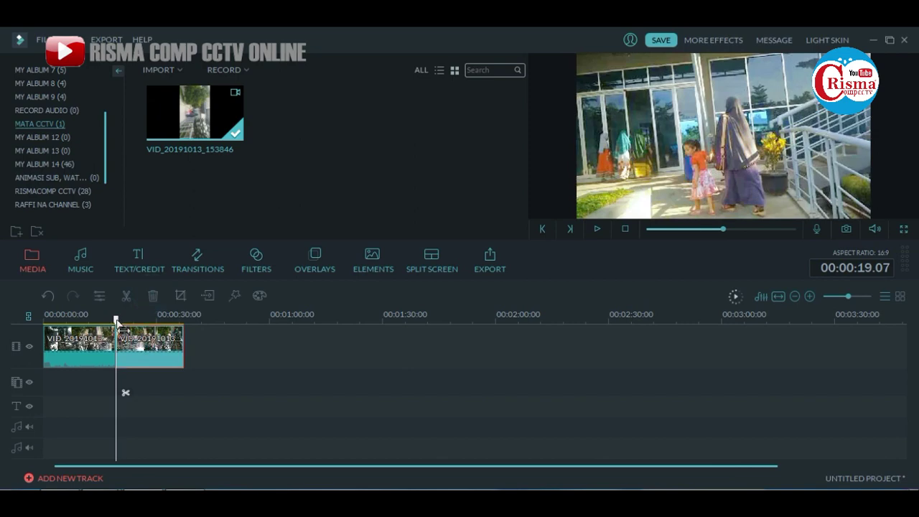
# Move the playhead back to 00:00:06.15 to review the join between the forward and reversed clips.
pyautogui.moveTo(84, 319)
pyautogui.mouseDown()
pyautogui.moveTo(60, 325)
pyautogui.moveTo(69, 323)
pyautogui.mouseUp()
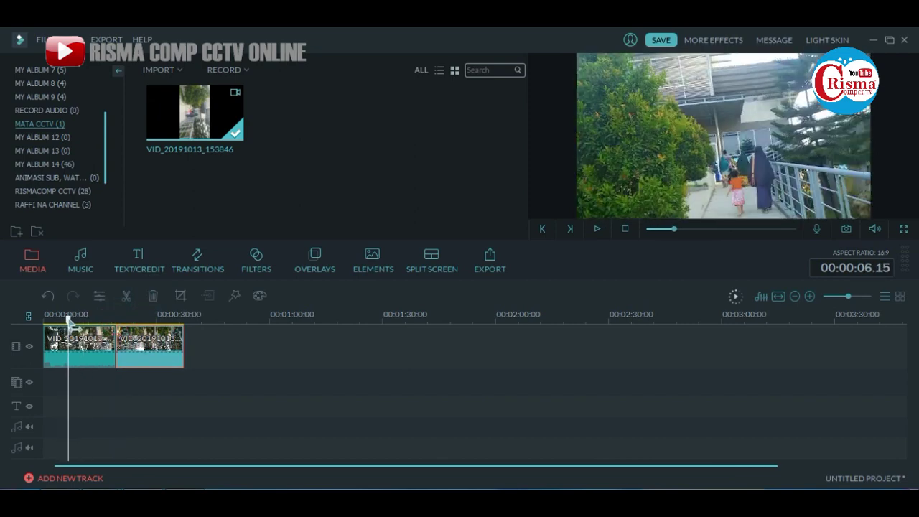